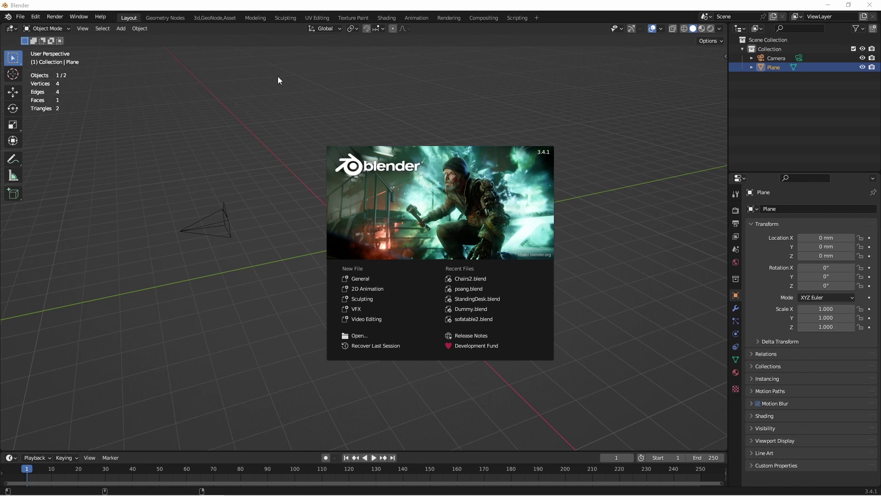
- Dismiss the splash screen and open the Preferences window, moved nearer the centre
left_click(277, 76)
left_click(35, 16)
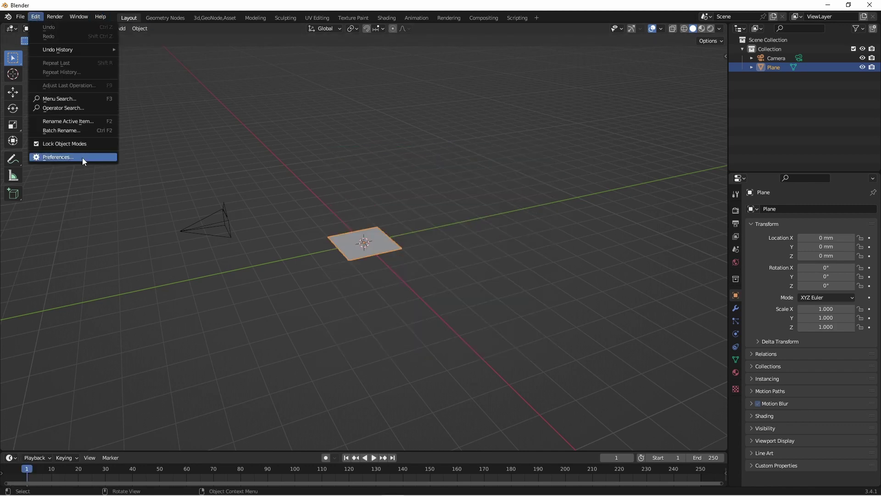
left_click(82, 158)
left_click_drag(81, 29, 201, 63)
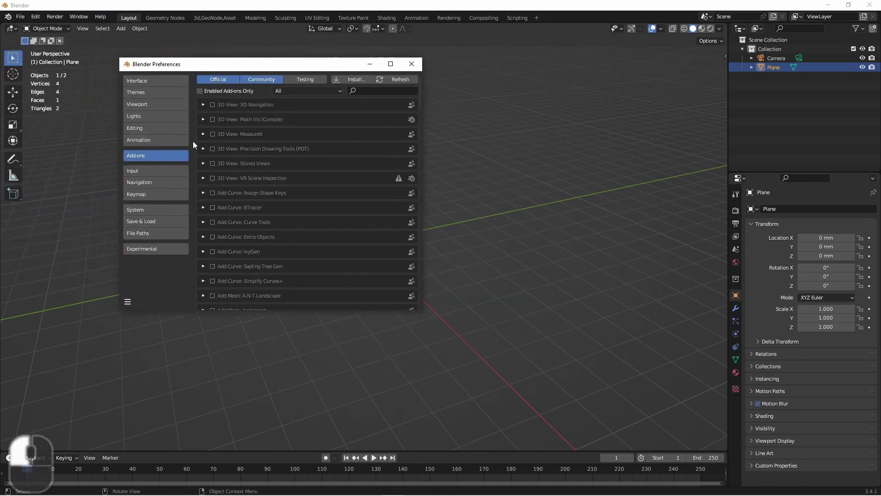
- Install Dropbox\BulkAsset\BulkAsset.zip, enable Bulk Asset Tools, and close Preferences
left_click(344, 81)
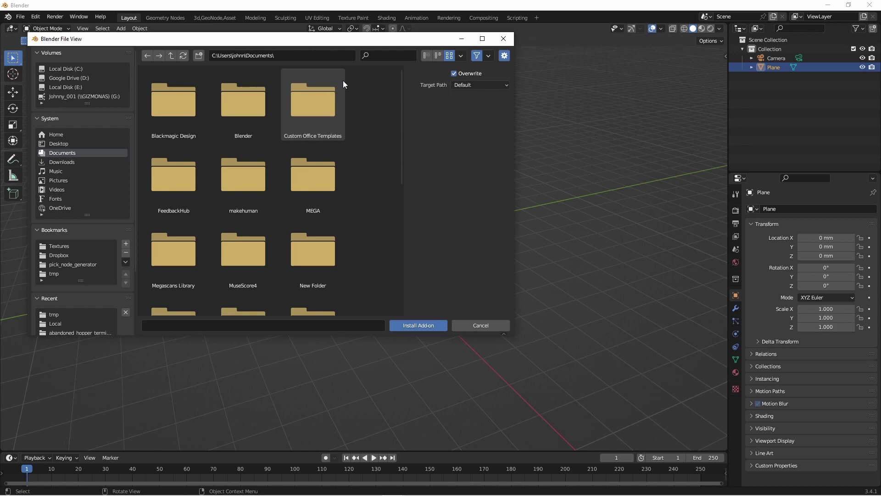
left_click(79, 255)
scroll(219, 200, "down", 2)
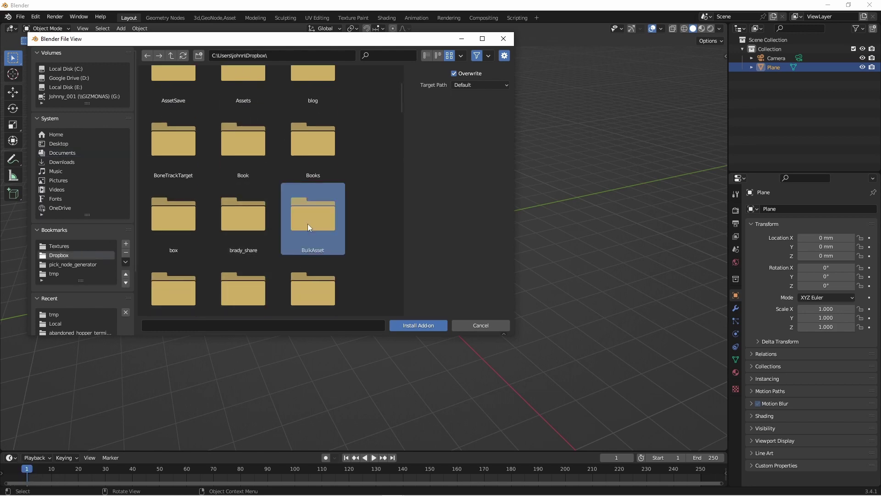
left_click(307, 224)
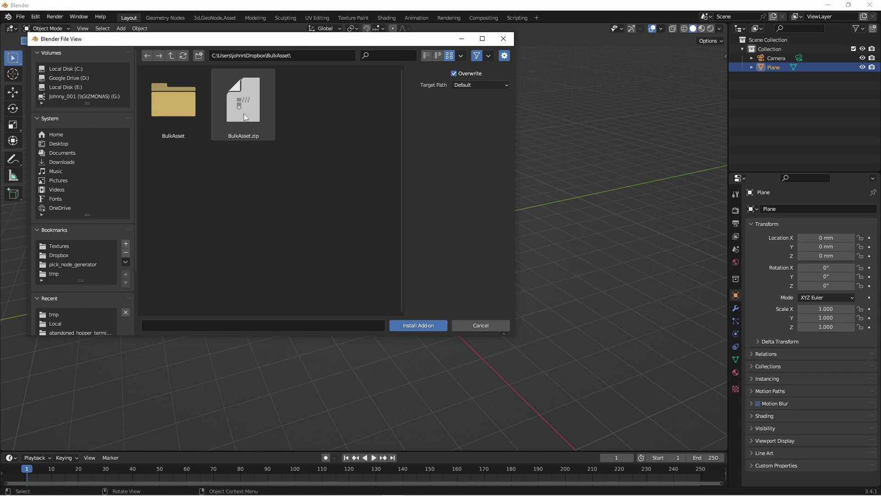
left_click(243, 115)
double_click(244, 114)
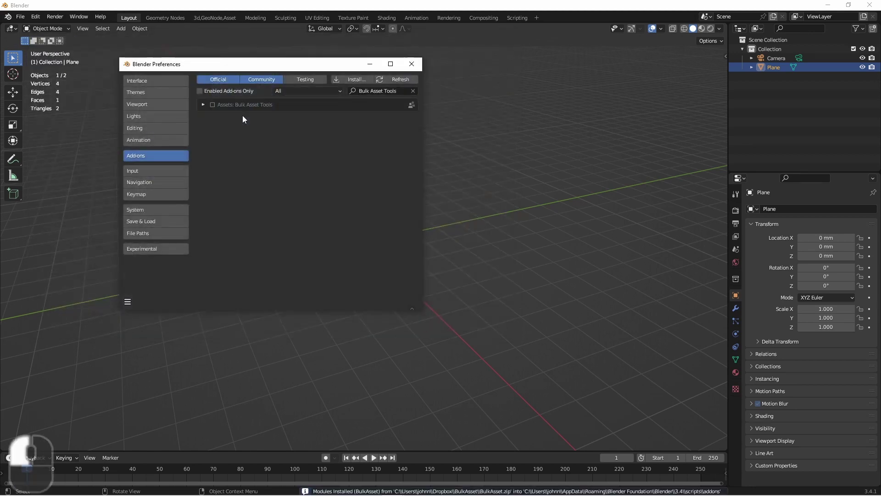
left_click(213, 105)
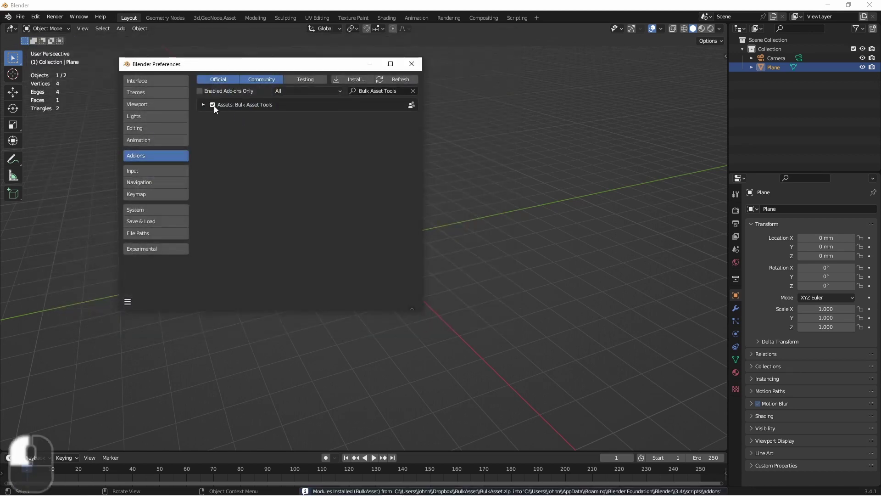
left_click(412, 63)
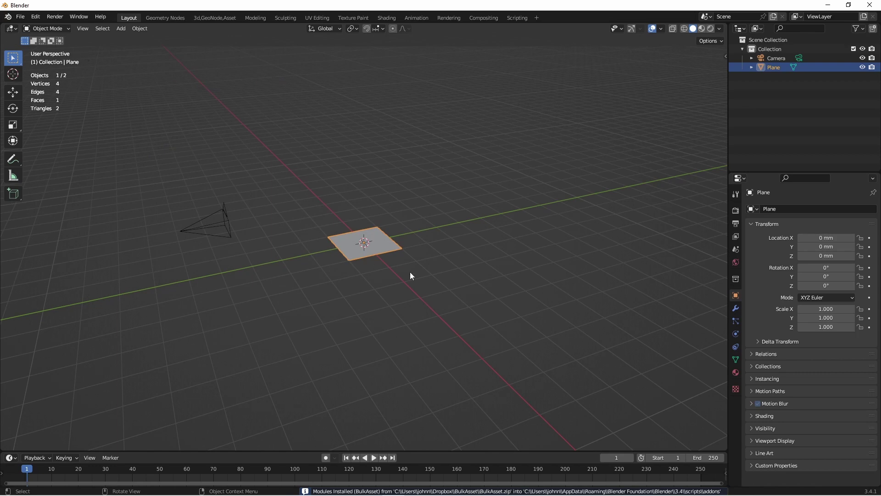
- Switch the main area to an Asset Browser showing the Local Library's Unassigned catalog
left_click(12, 30)
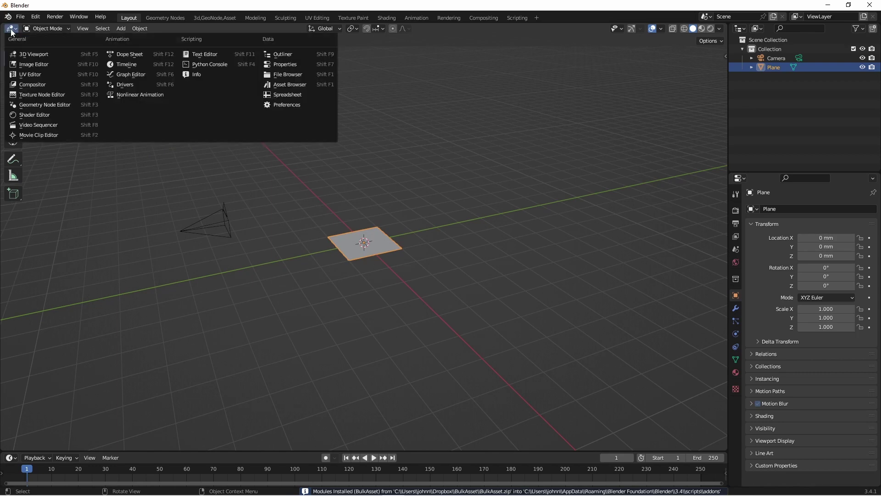
left_click(289, 85)
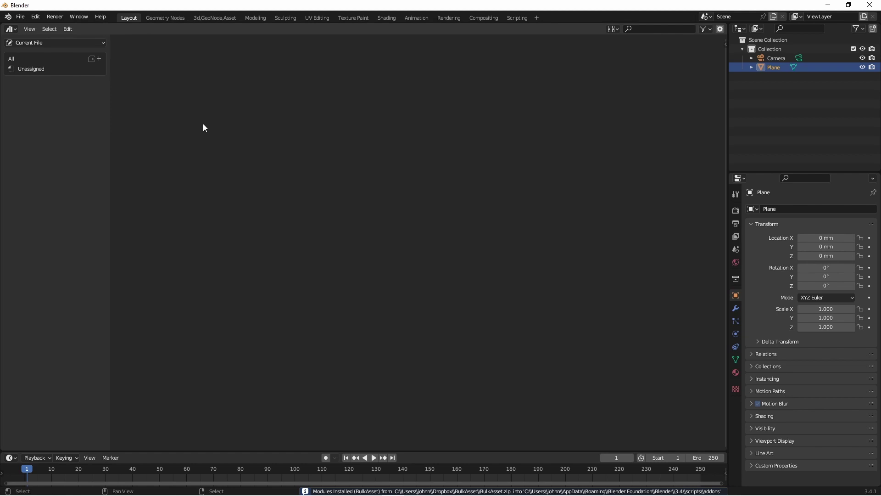
left_click(82, 43)
left_click(75, 73)
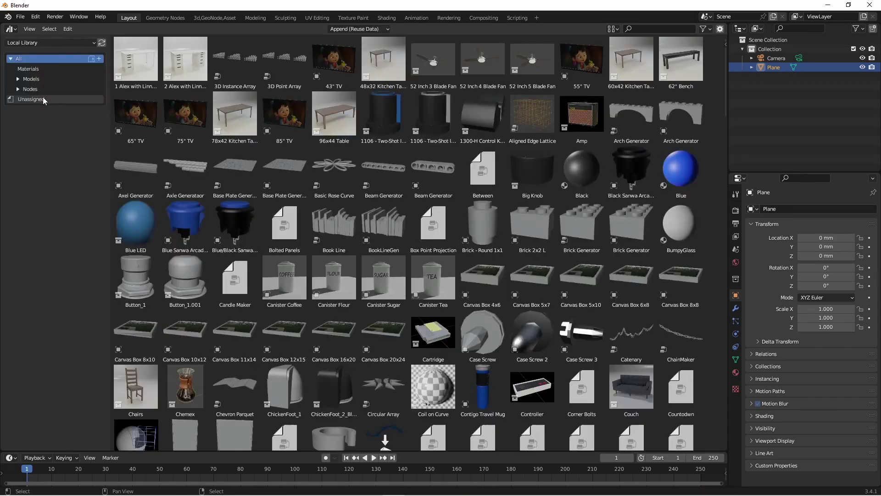
left_click(39, 100)
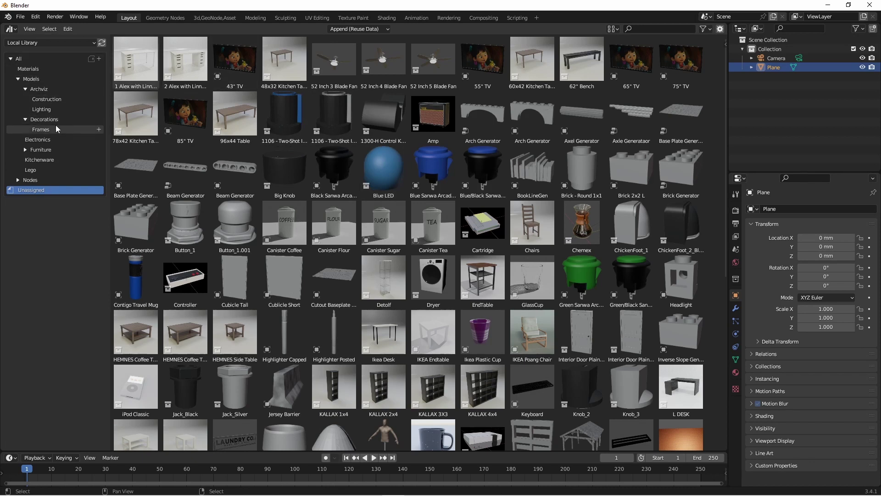
- Try dragging an Alex desk onto Desks, then select both Alex with Linnmon desks and L DESK
left_click_drag(142, 72, 74, 160)
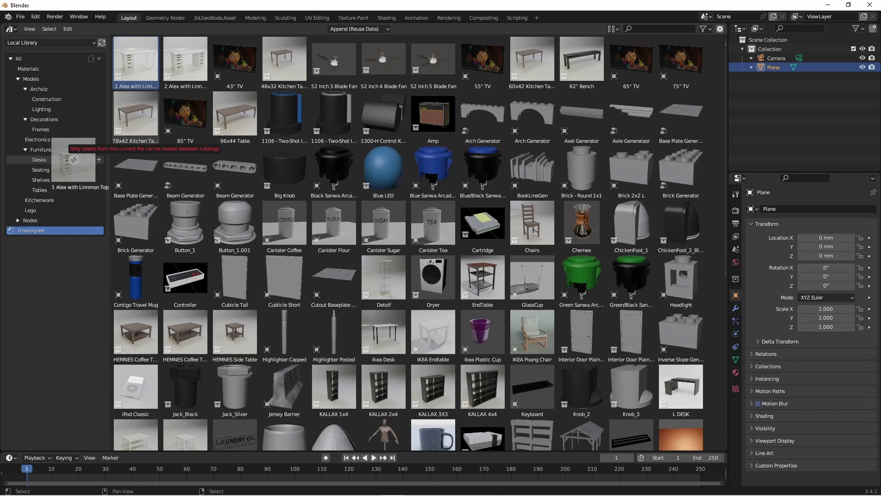
left_click_drag(74, 159, 72, 159)
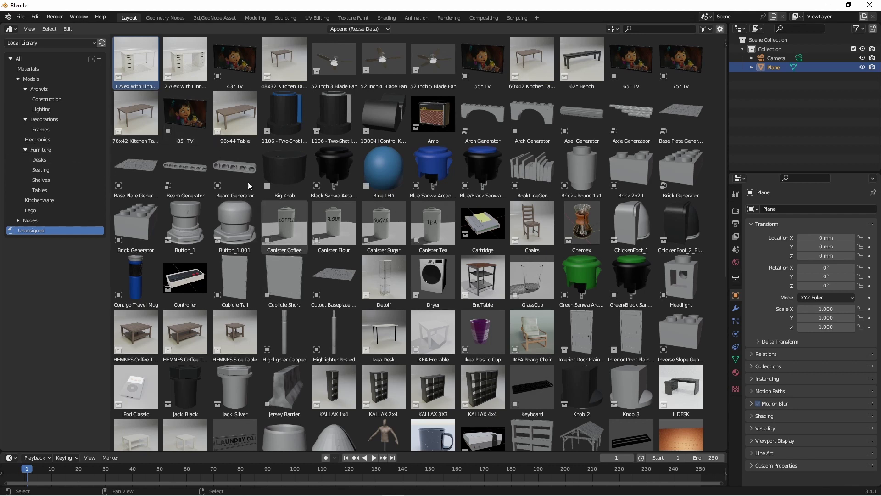
left_click(185, 65, "shift")
left_click(681, 387, "ctrl")
scroll(474, 371, "down", 5)
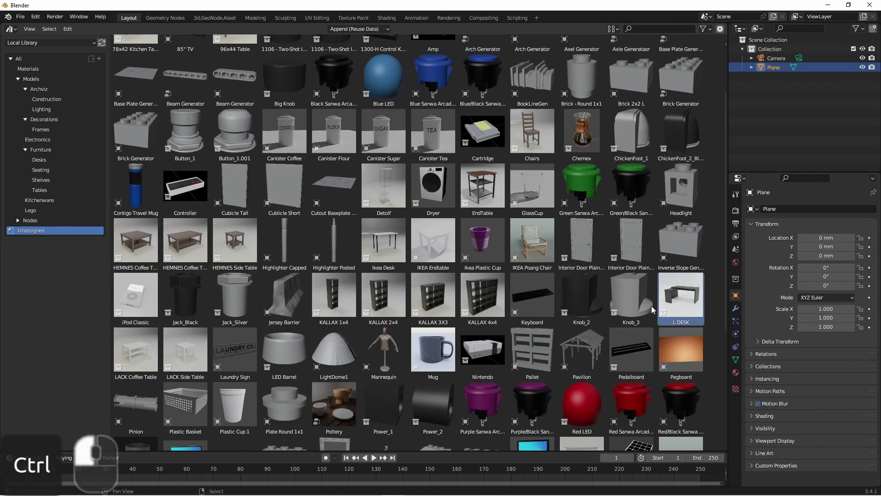
scroll(474, 371, "up", 5)
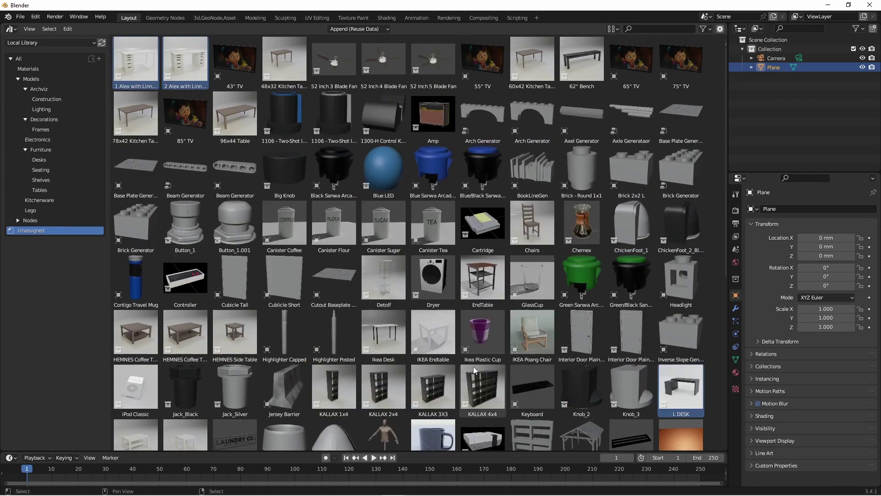
- Move the three selected desks into Models/Furniture/Desks with the Bulk Asset Mover
left_click(70, 33)
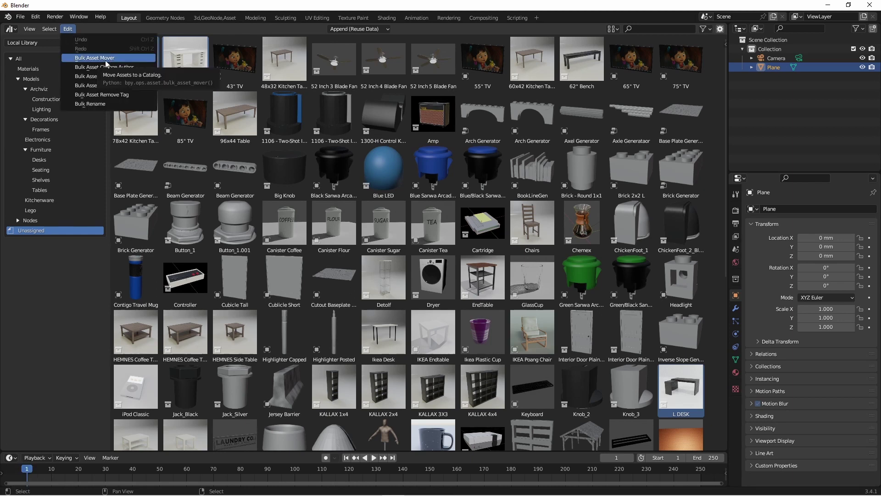
left_click(105, 58)
left_click(120, 76)
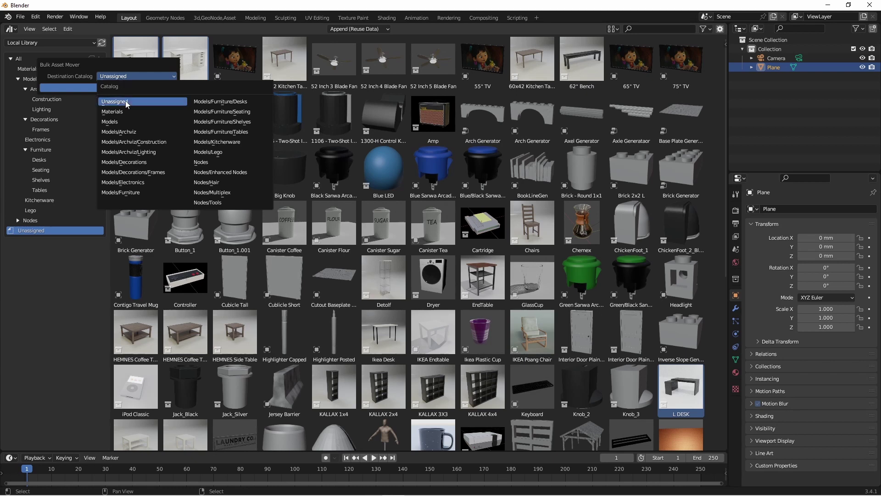
left_click(226, 102)
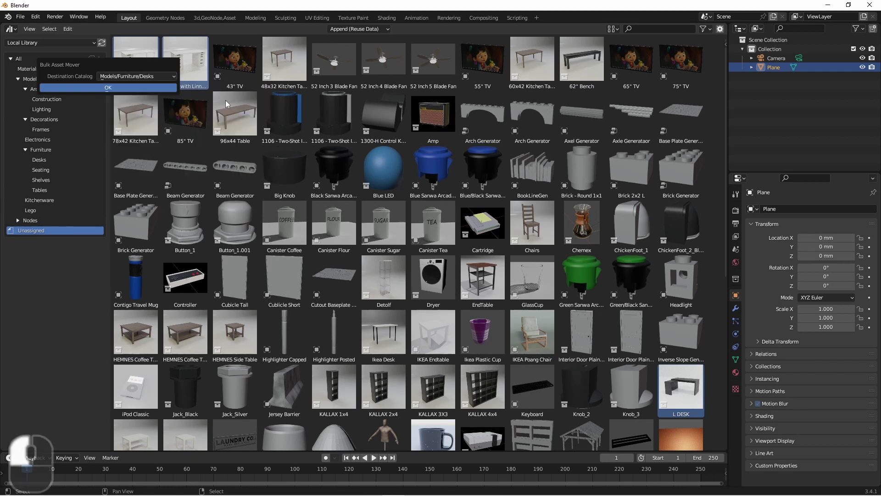
left_click(131, 88)
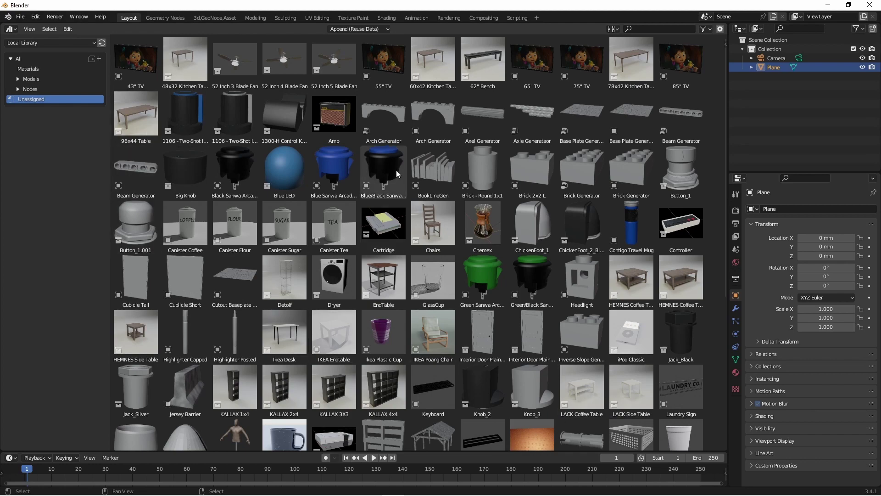
- Select the Lego pieces and electronics assets and move them into a catalog with Bulk Asset Mover
left_click(384, 117, "shift")
left_click(136, 167, "ctrl")
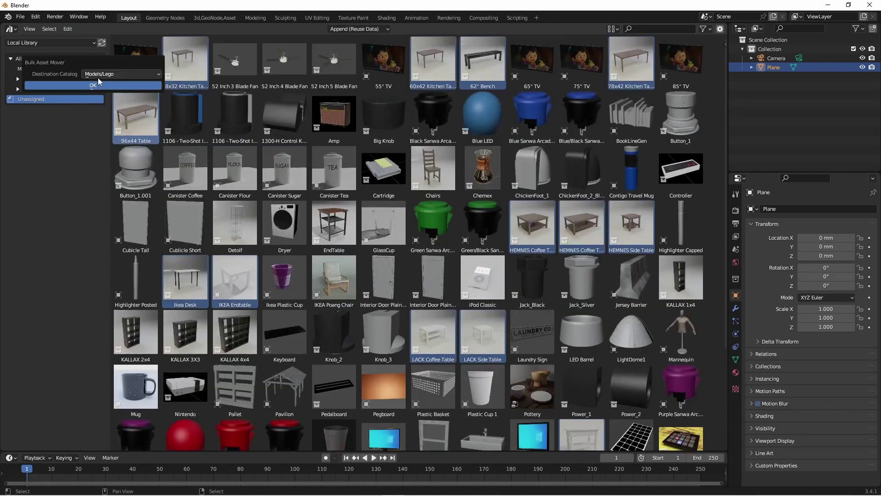
left_click(99, 84)
left_click(284, 145, "ctrl")
left_click(334, 146, "ctrl")
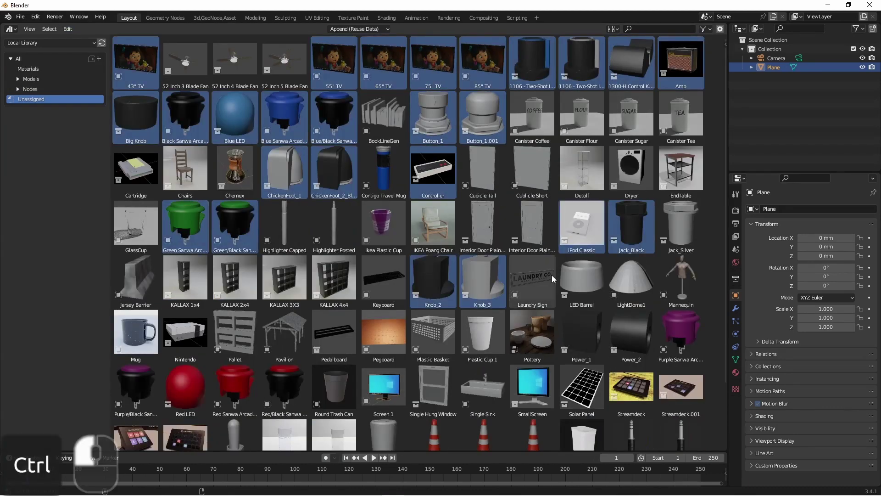
scroll(413, 229, "down", 5)
left_click(97, 74)
left_click(96, 180)
left_click(44, 85)
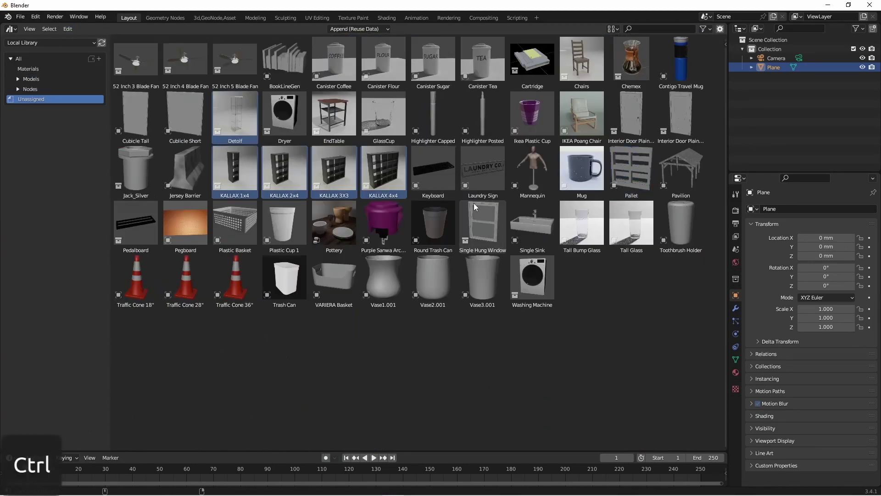
- Select the KALLAX and Detolf shelves, kitchenware and Mug, and move them out of Unassigned
left_click(383, 118, "ctrl")
left_click(433, 117, "ctrl")
left_click(326, 183, "ctrl")
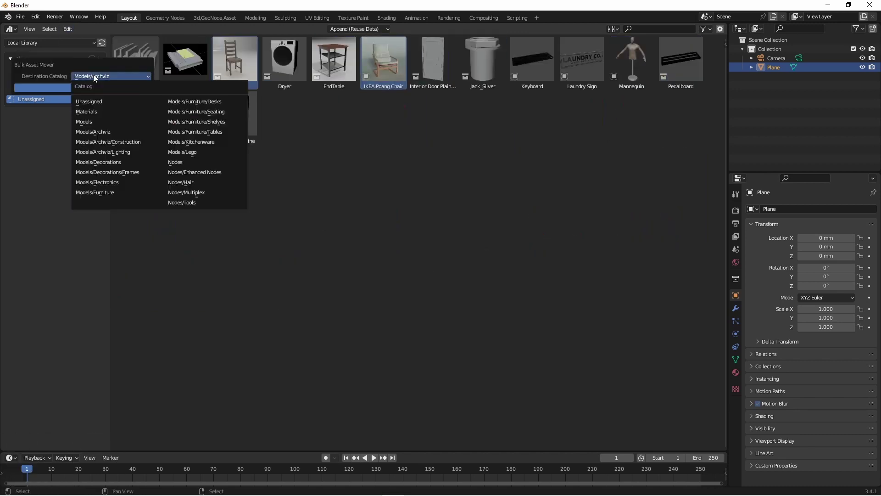
left_click(87, 101)
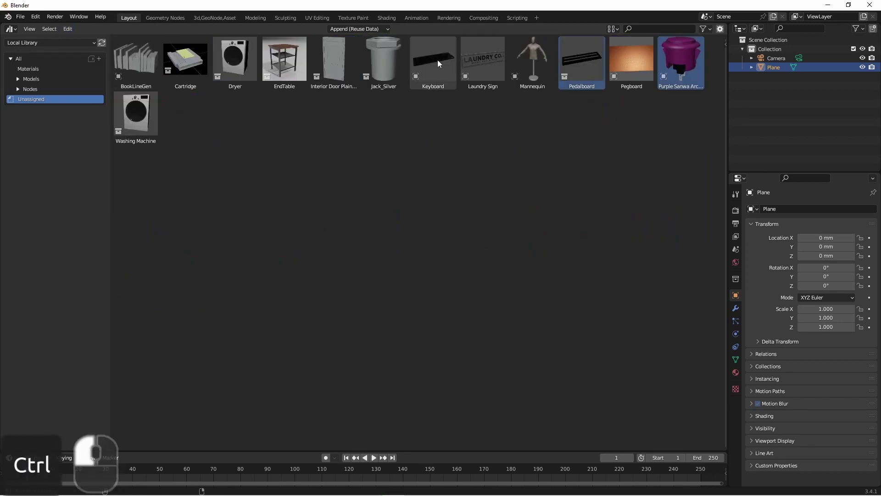
left_click(68, 29)
left_click(74, 29)
left_click(157, 167)
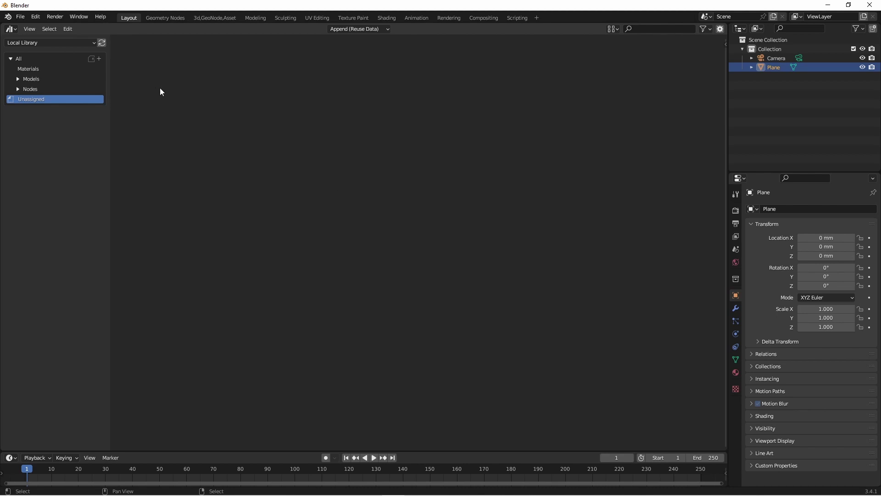
- Set every Furniture asset's author to the abbreviated author name and check it on Standing Desk
left_click(18, 78)
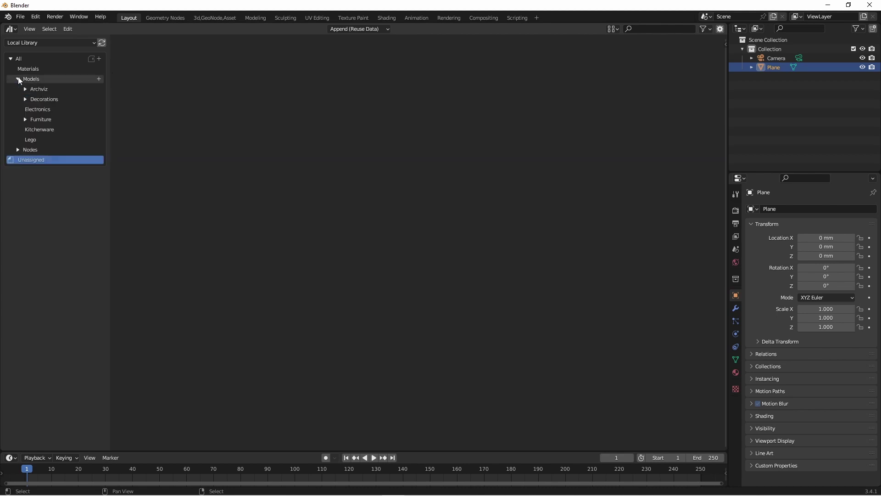
left_click(40, 119)
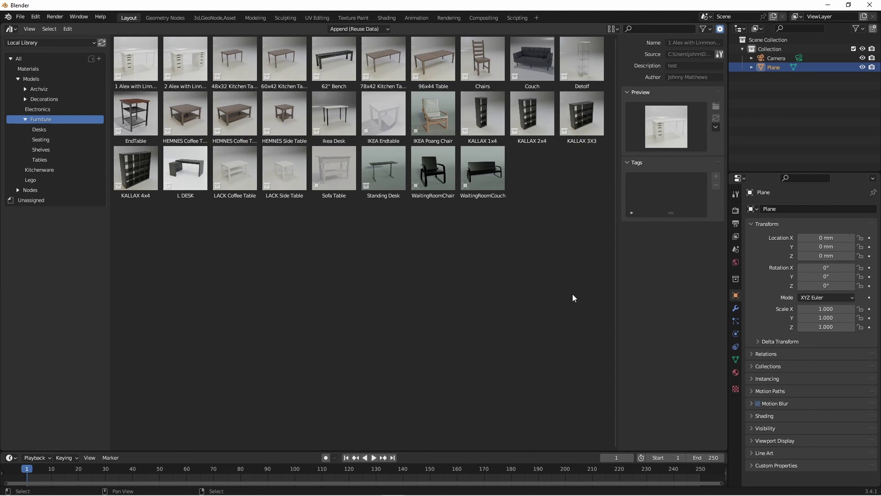
left_click_drag(581, 305, 130, 70)
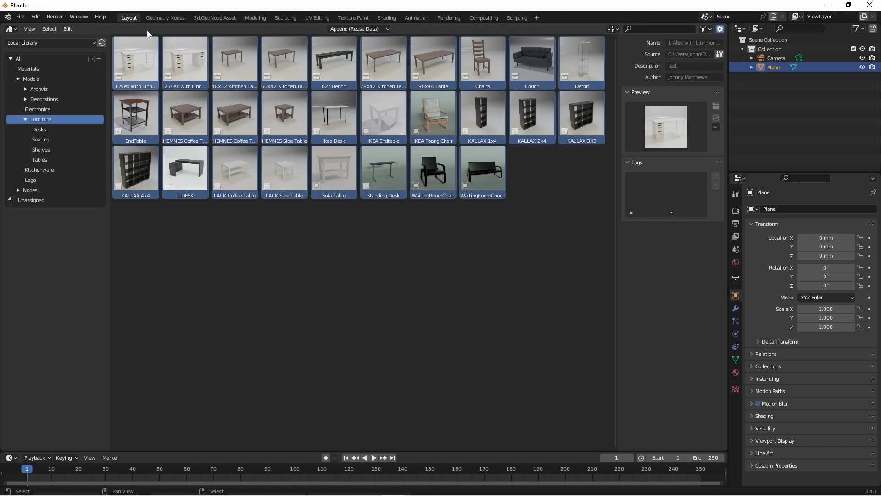
left_click(67, 29)
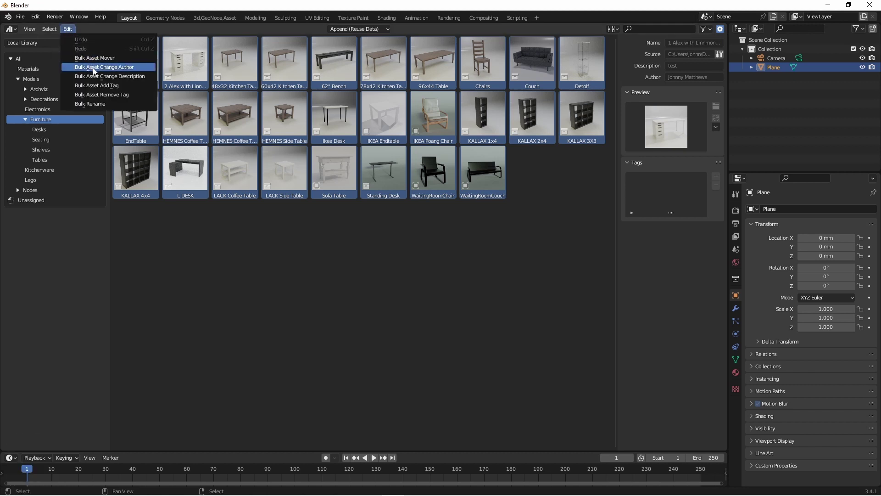
left_click(92, 67)
left_click(107, 84)
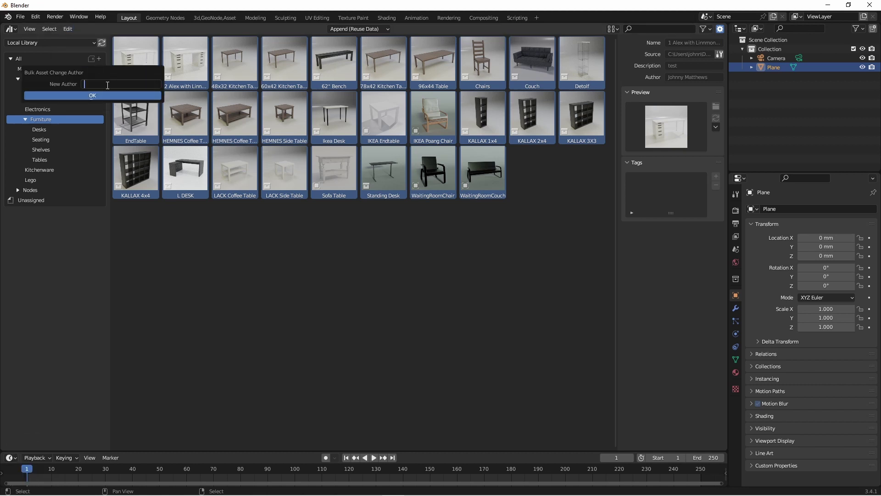
type("Johnny M.")
key("Return")
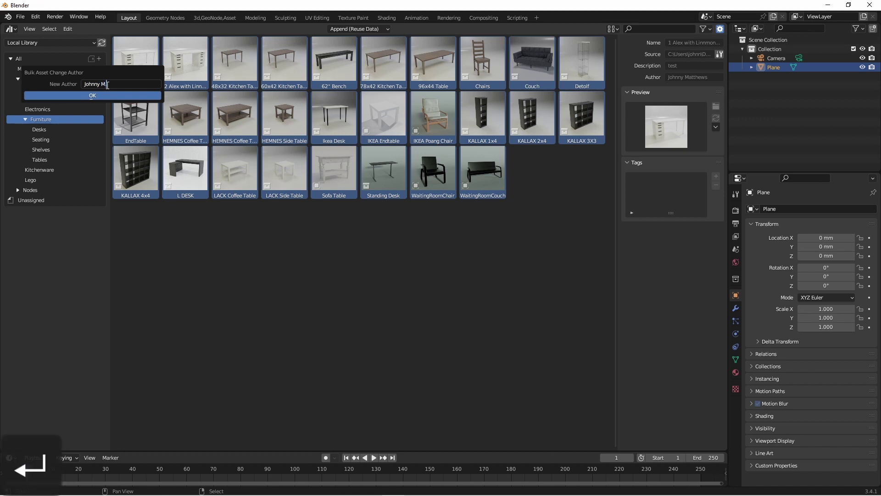
left_click(98, 95)
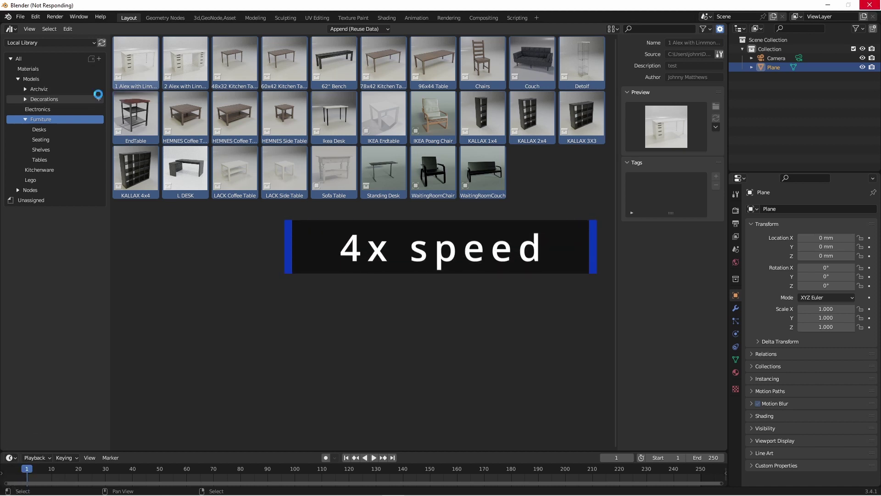
left_click(409, 166)
left_click(385, 168)
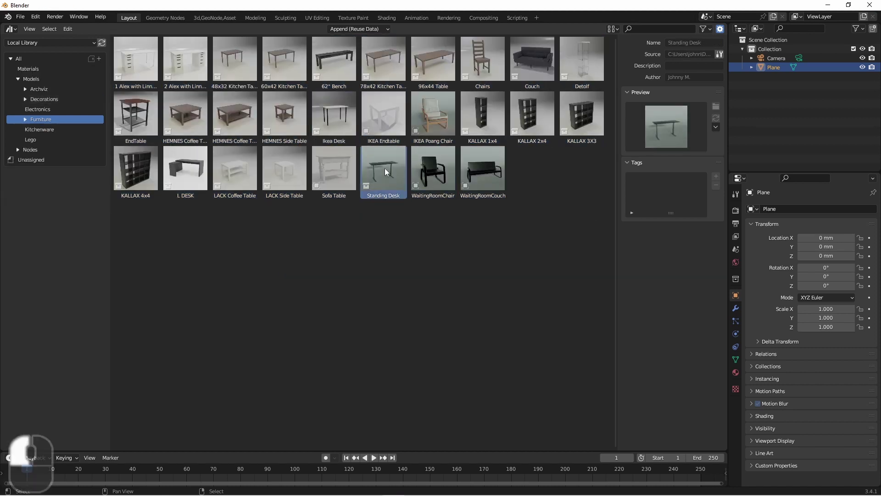
left_click(499, 317)
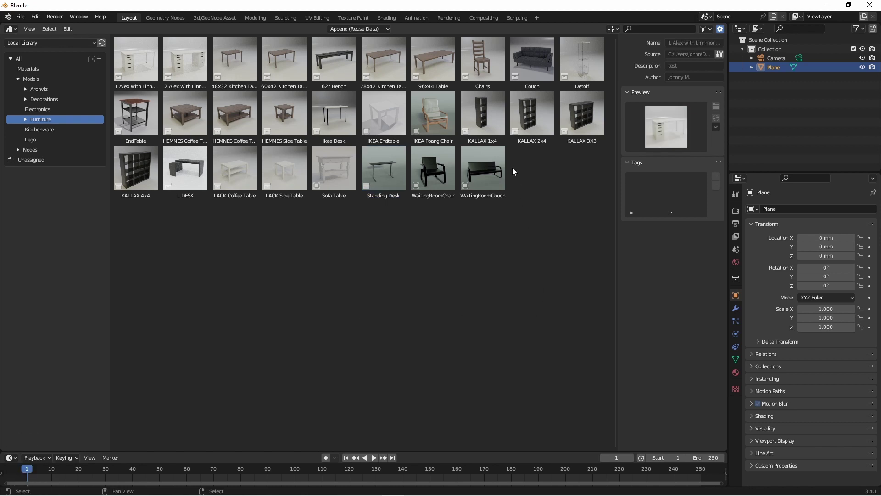
- Select KALLAX 4x4, 1x4, 2x4, 3X3 and Detolf together
left_click(136, 168)
left_click(482, 115, "ctrl")
left_click(532, 115, "ctrl")
left_click(581, 115, "ctrl")
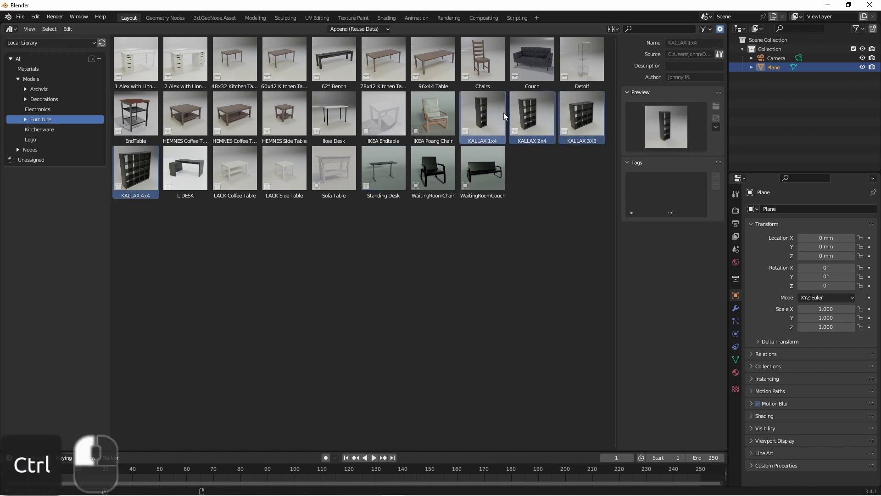
left_click(569, 68, "ctrl")
left_click_drag(569, 68, 84, 102)
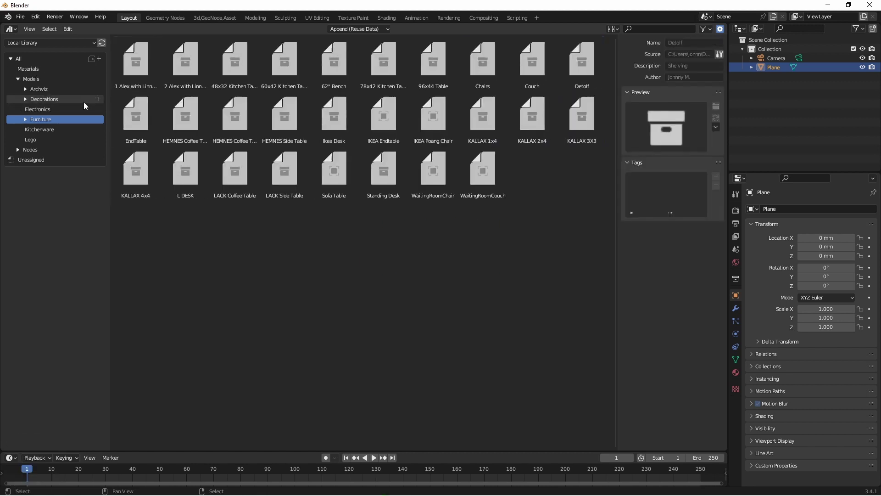
- Box-select the IKEA furniture assets up to LACK Side Table and tag them IKEA
left_click(68, 29)
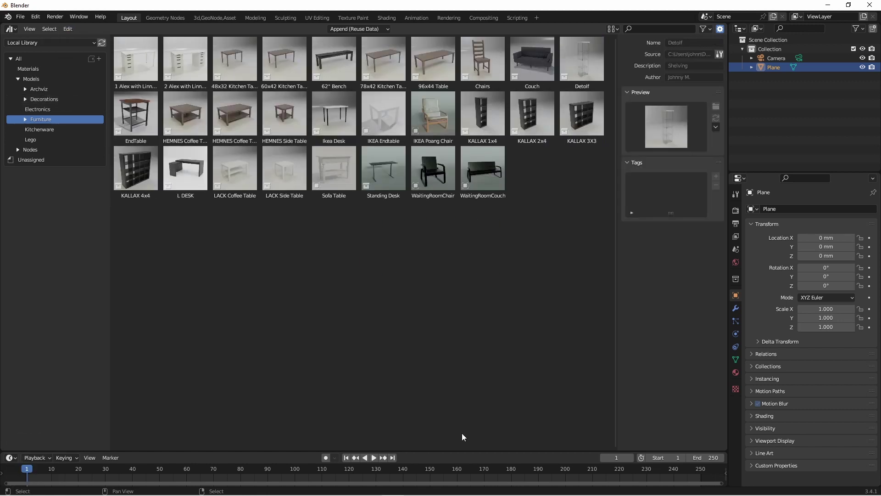
left_click_drag(476, 439, 562, 217)
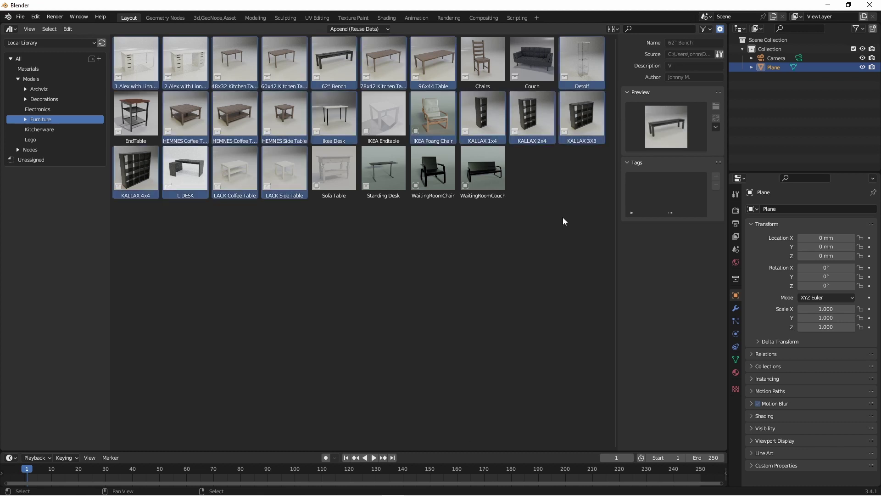
left_click(68, 29)
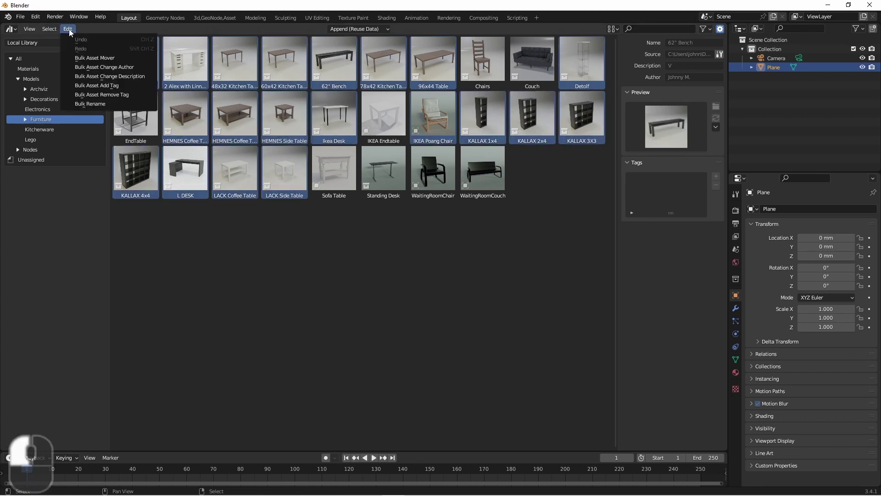
left_click(88, 86)
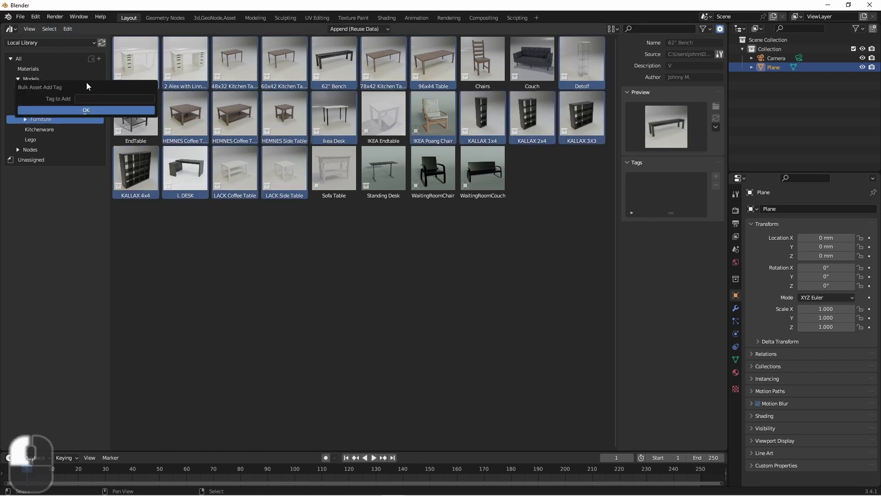
left_click(93, 99)
type("IKEA")
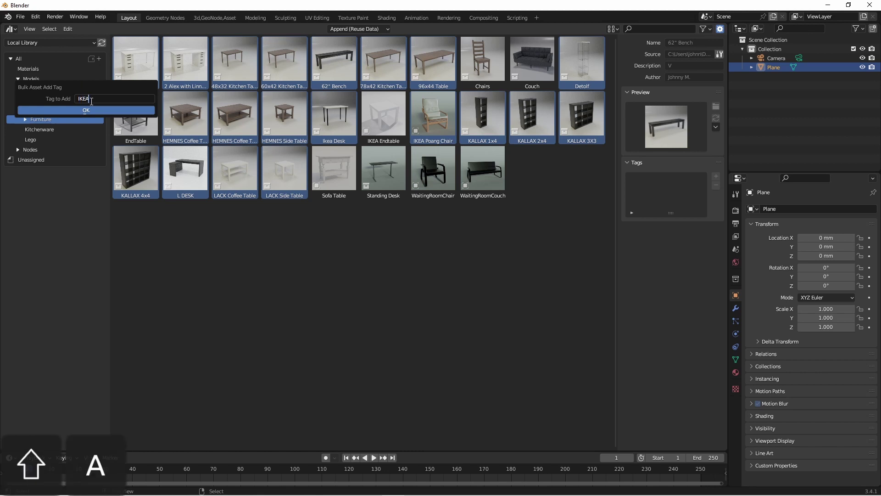
left_click(87, 110)
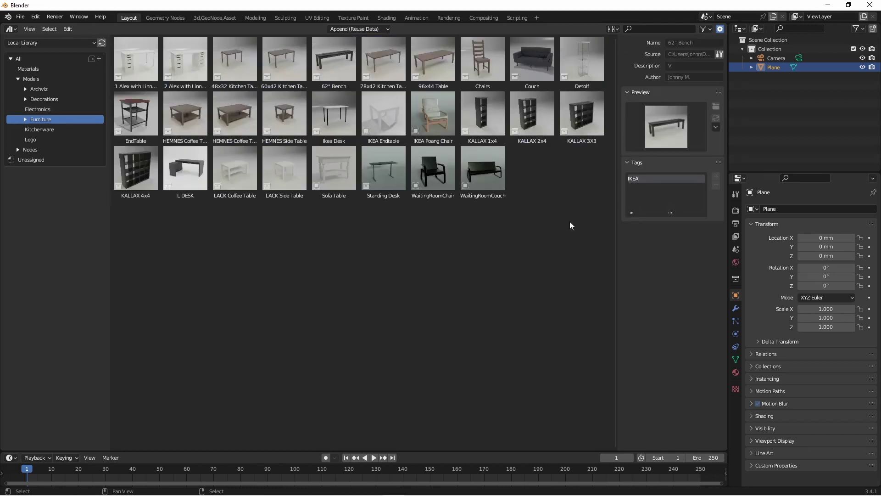
- Inspect the tags on KALLAX 1x4, WaitingRoomCouch and WaitingRoomChair, then clear the selection
left_click(481, 119)
left_click(487, 170)
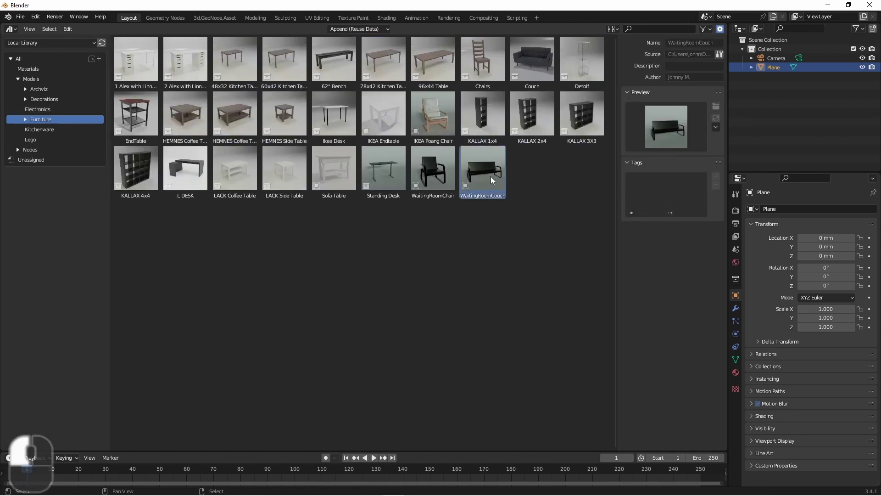
left_click(433, 167)
left_click(536, 169)
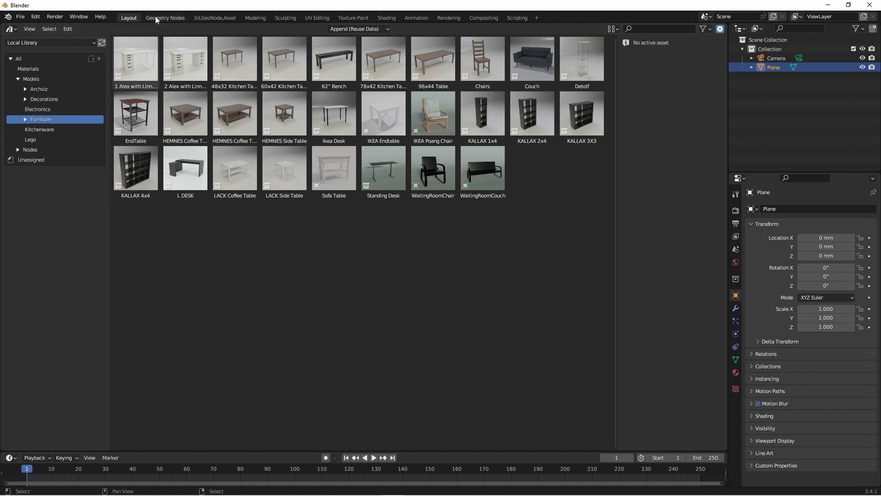
- Remove the IKEA tag from L DESK with the bulk remove-tag tool
left_click(186, 165)
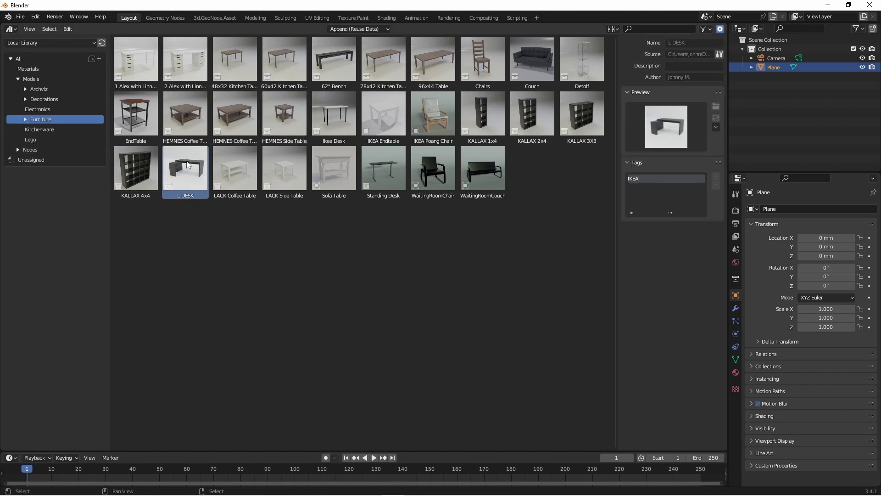
left_click(68, 29)
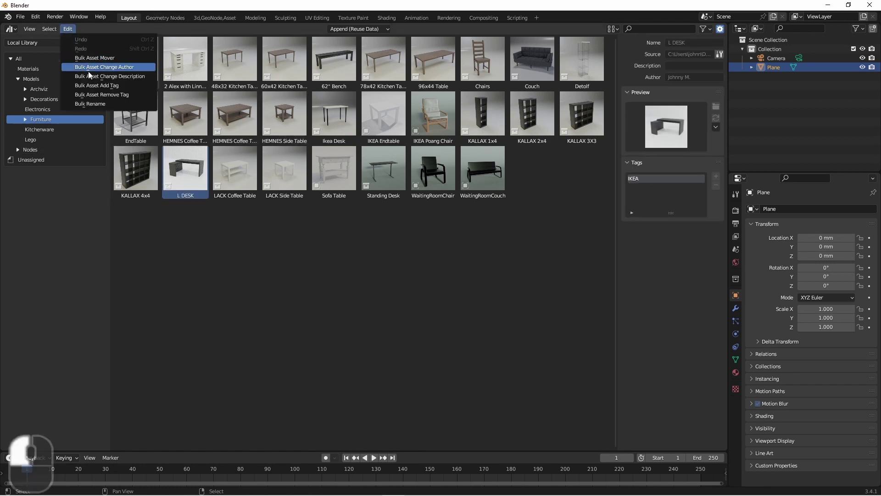
left_click(102, 99)
left_click(106, 112)
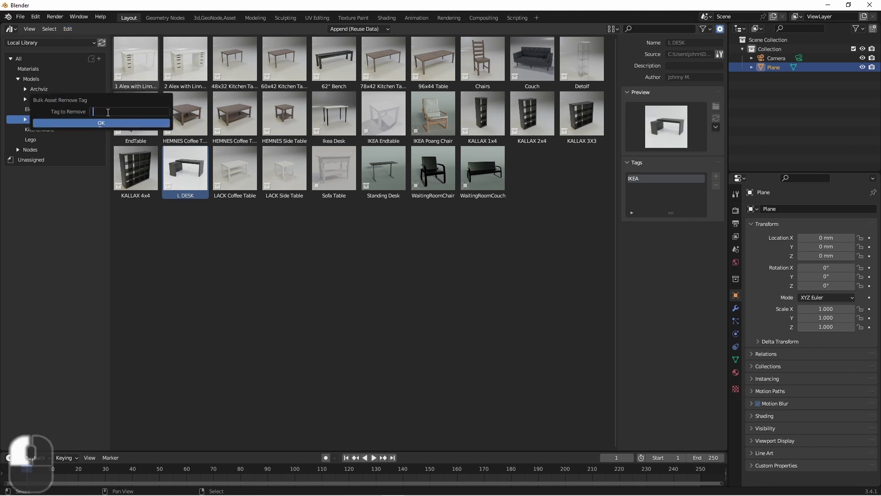
type("IKEA")
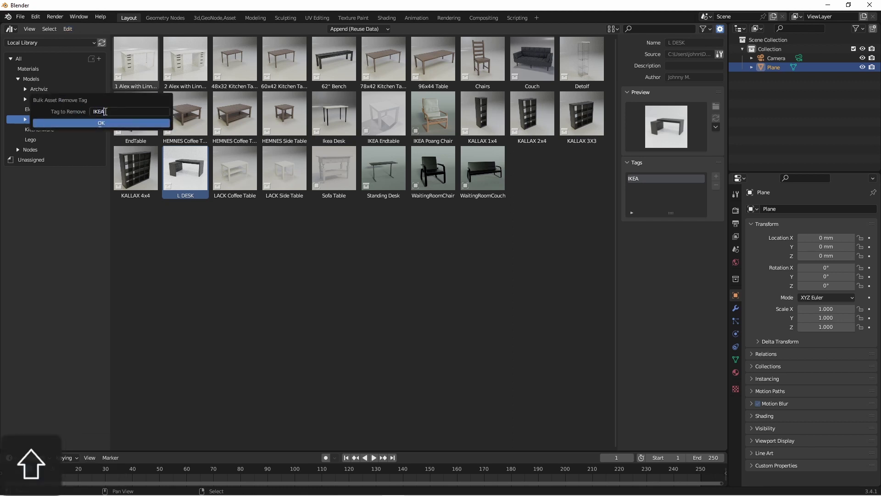
key("Return")
key("Return")
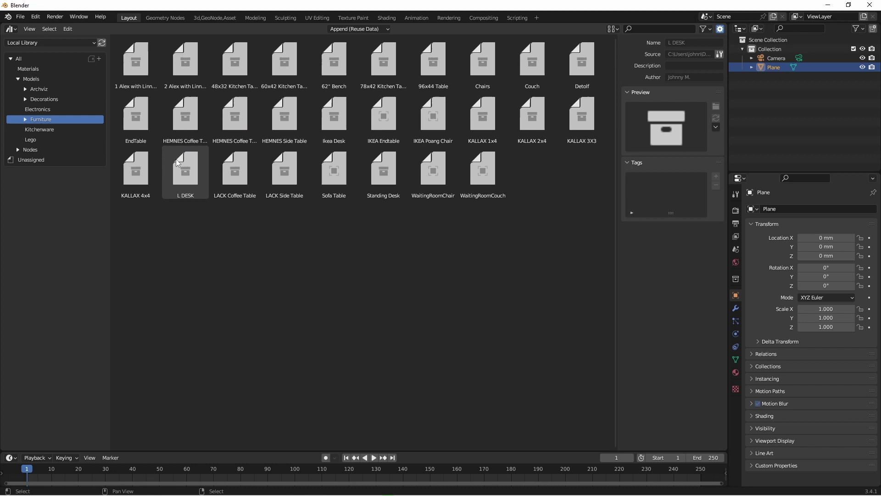
left_click(180, 169)
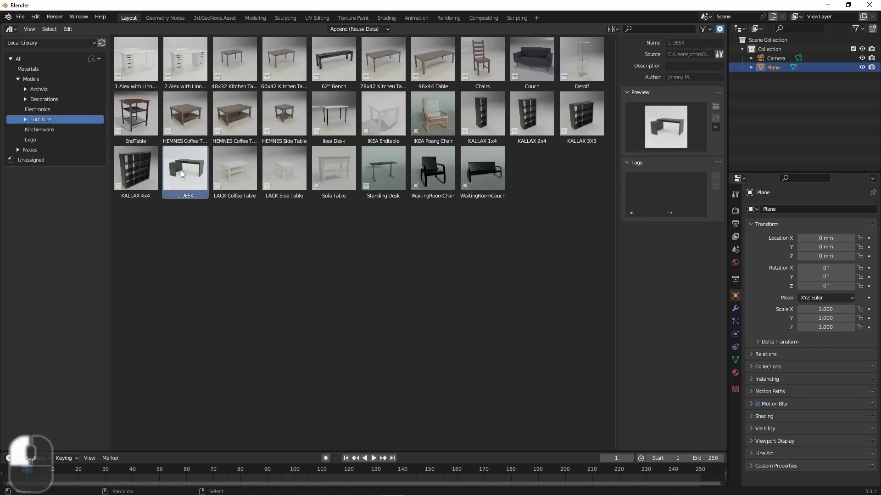
left_click(68, 28)
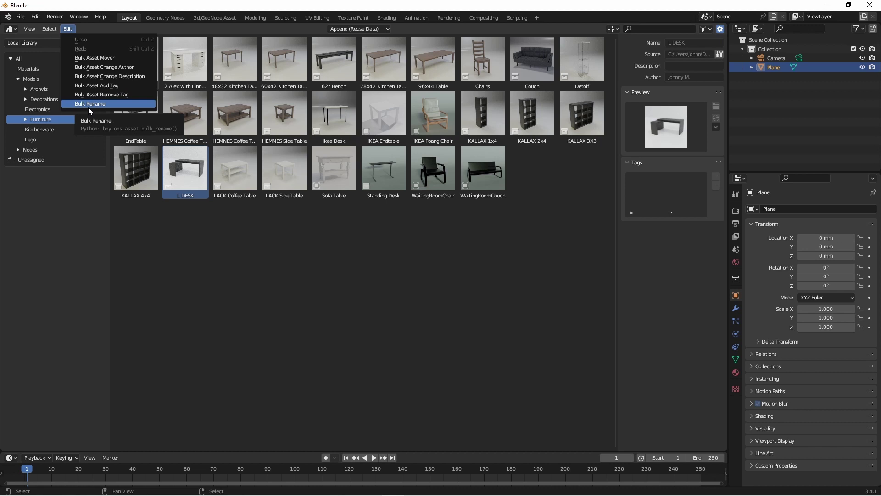
- Select KALLAX 1x4, 2x4, 3X3 and 4x4 and Bulk Rename them with the prefix 'IKEA '
left_click(483, 117)
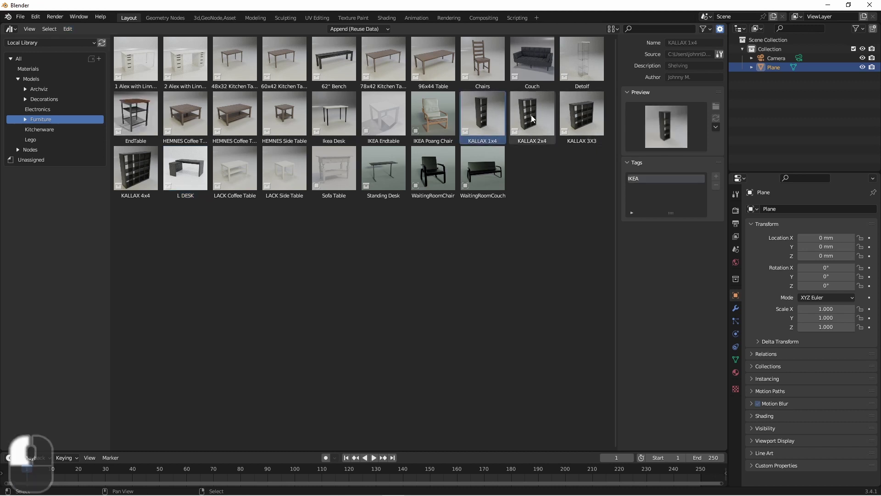
left_click(581, 116, "shift")
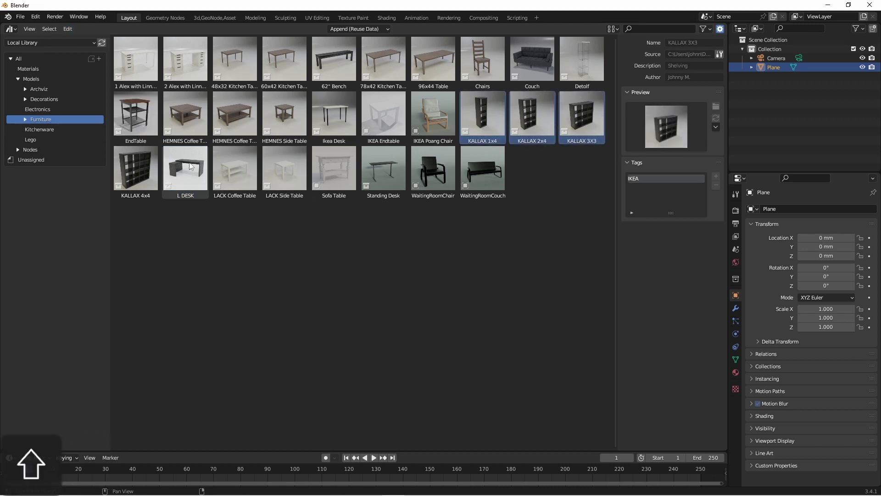
left_click(136, 156, "shift")
left_click(67, 29)
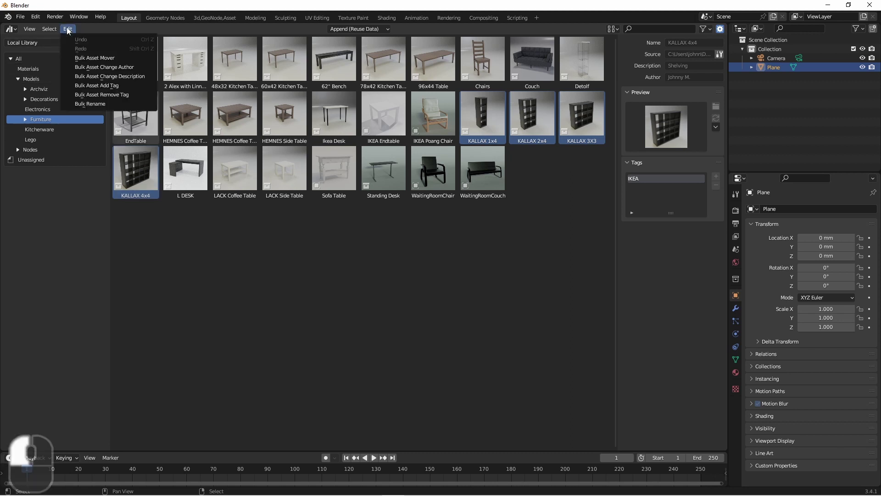
left_click(84, 104)
left_click(100, 131)
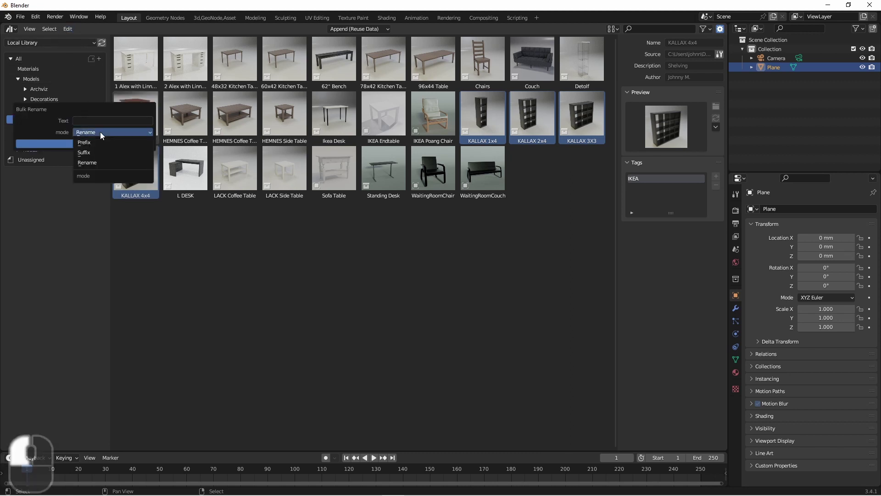
left_click(101, 143)
left_click(90, 120)
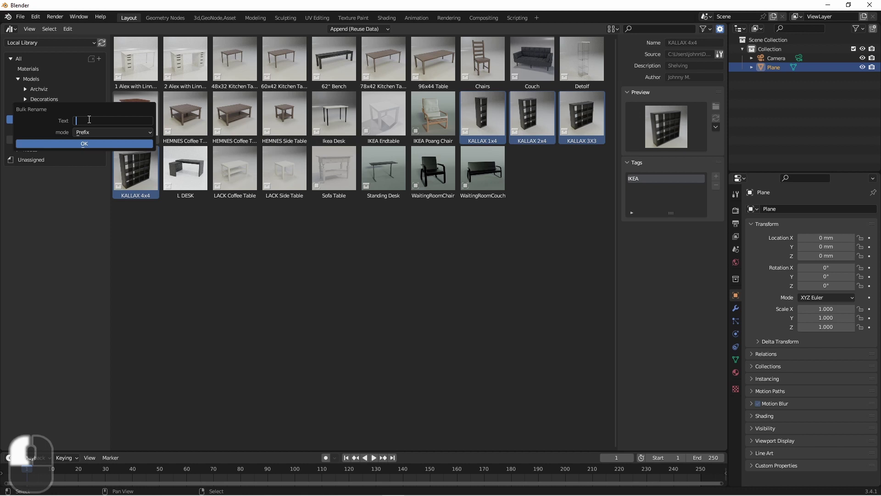
type("IKEA")
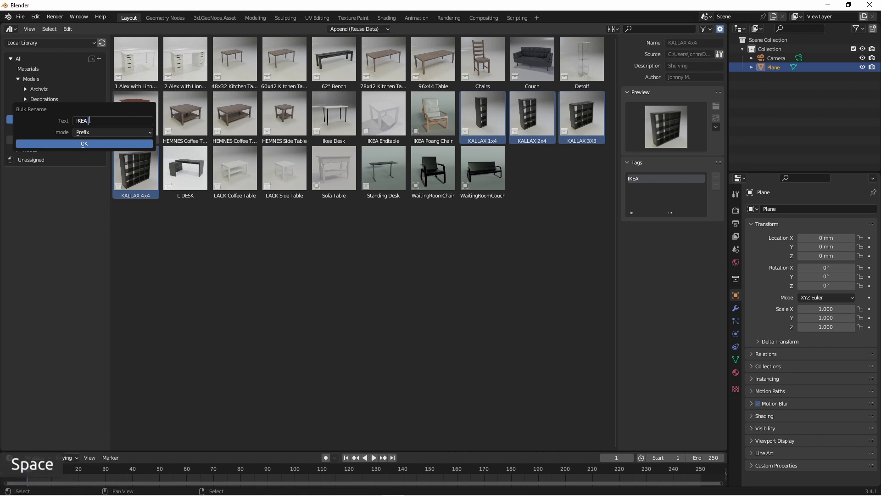
left_click(85, 143)
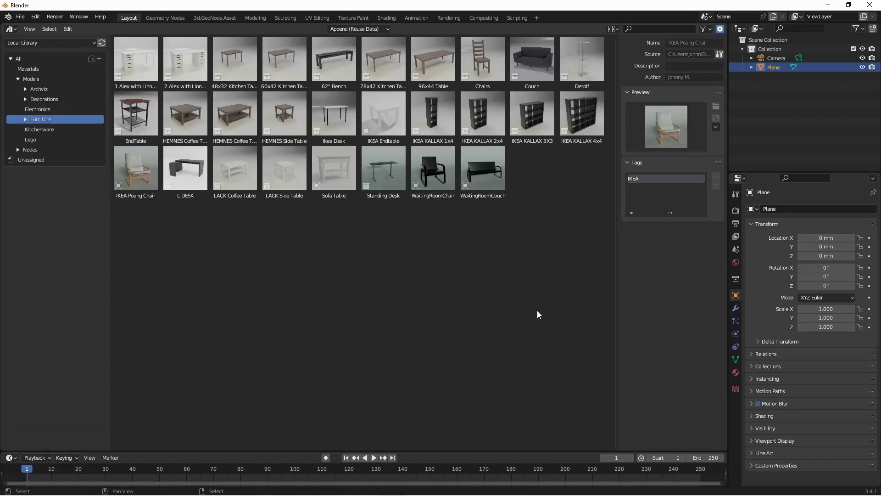
left_click(68, 29)
left_click(105, 103)
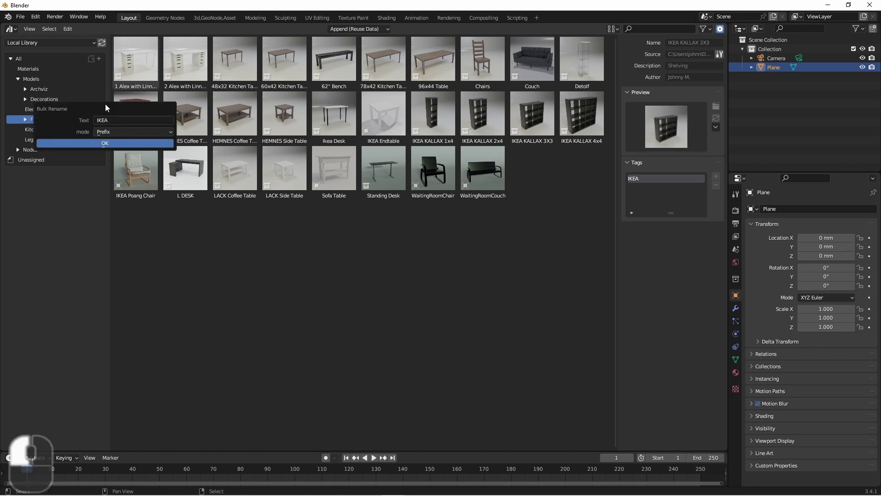
- Dismiss the open rename settings and select the four IKEA KALLAX assets
left_click(120, 130)
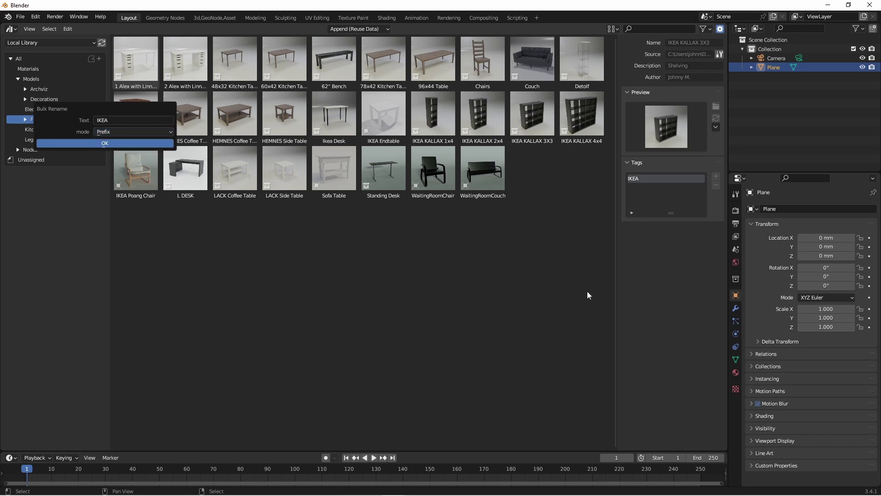
left_click(439, 116)
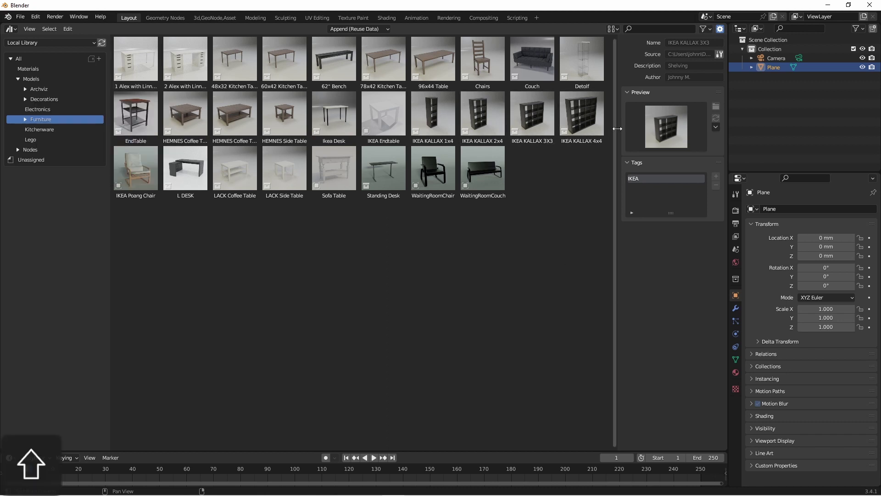
left_click(582, 123)
left_click(434, 115, "shift")
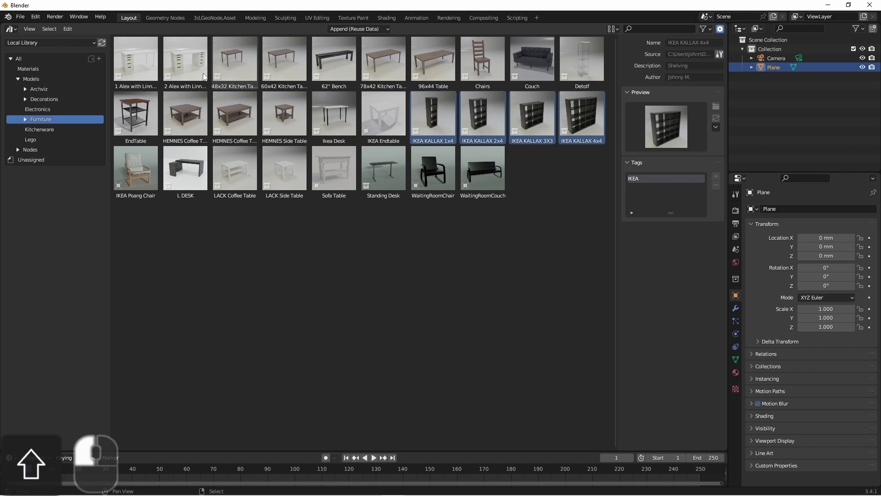
- Bulk Rename them in Rename mode to KALLAX, giving KALLAX.001 through KALLAX.004
left_click(71, 31)
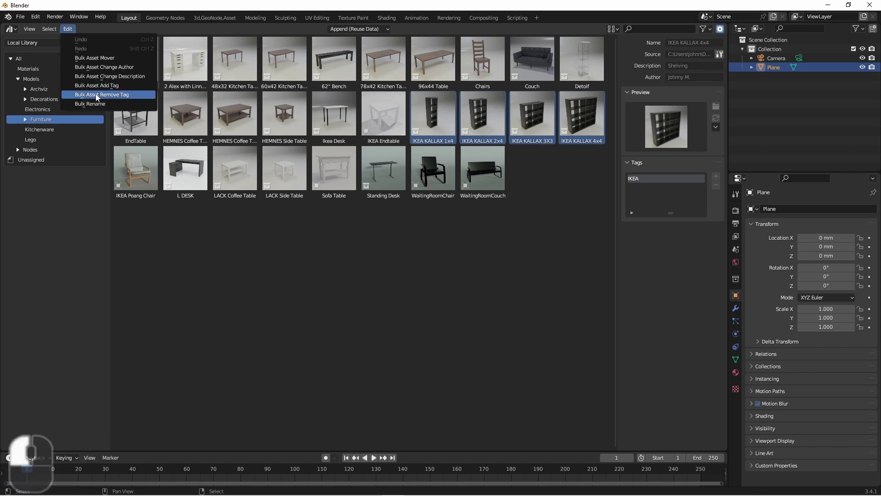
left_click(104, 105)
left_click(132, 130)
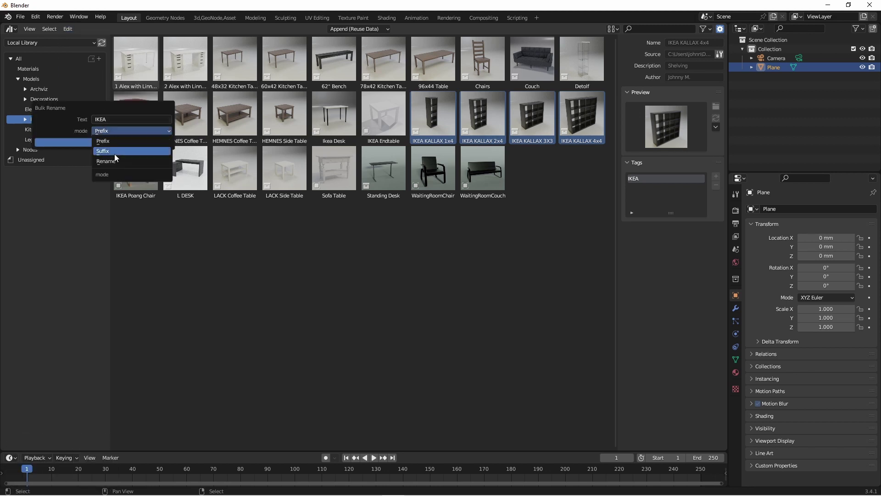
left_click(113, 166)
left_click(114, 119)
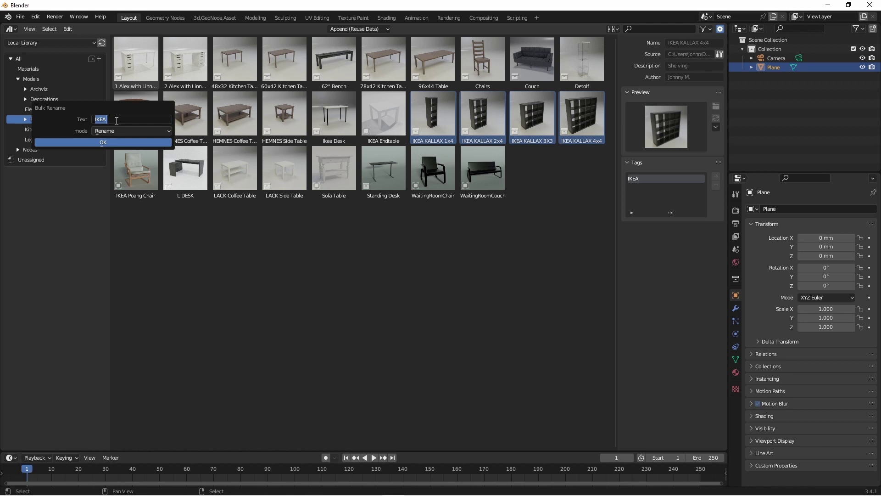
type("KAL")
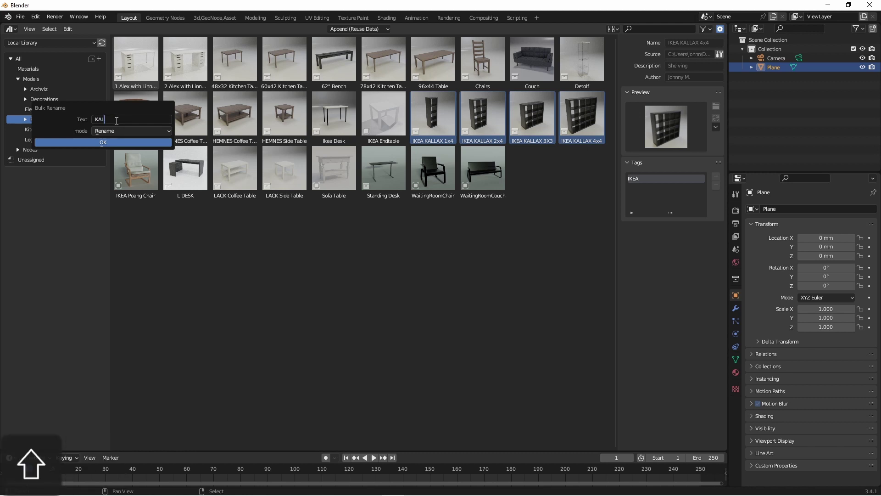
type("LAX")
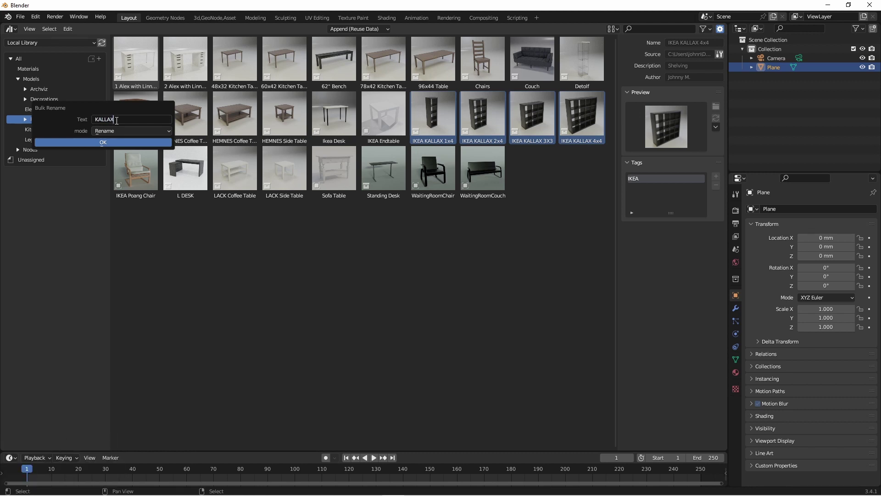
left_click(105, 141)
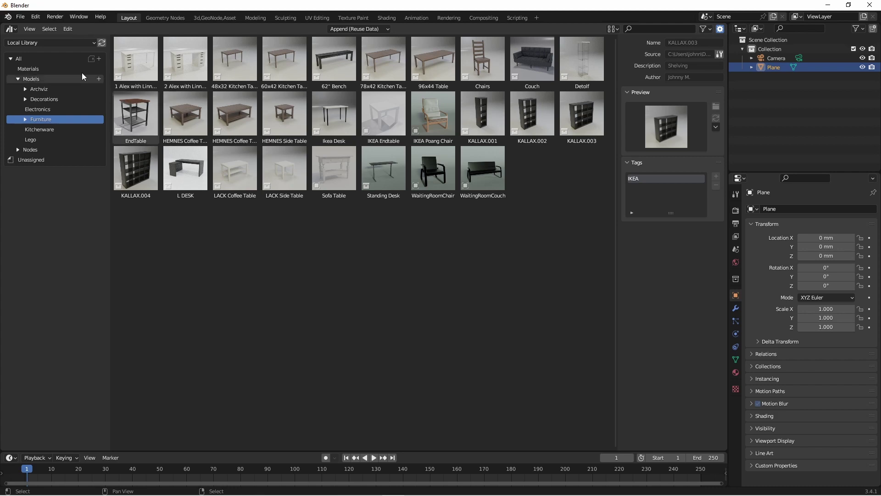
- Show all Local Library assets under All, select them, and open Edit > Bulk Asset Change Author
left_click(62, 61)
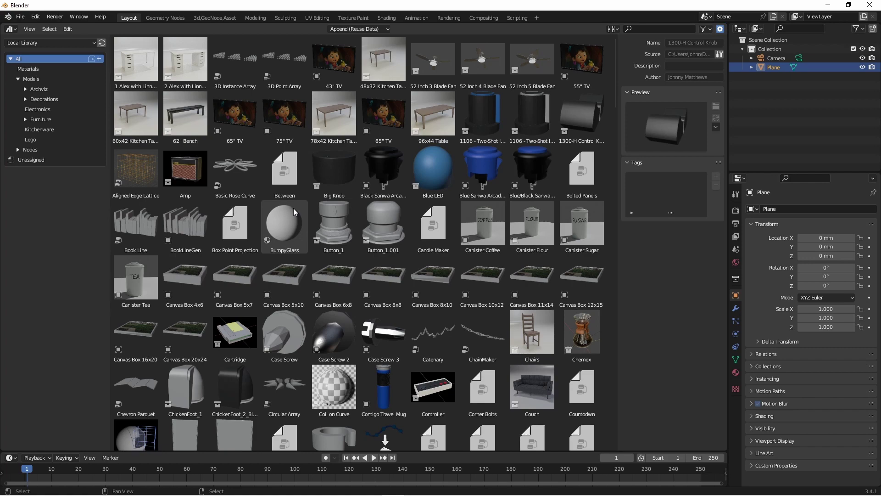
scroll(293, 208, "down", 10)
scroll(285, 225, "down", 10)
scroll(285, 225, "up", 2)
key("a")
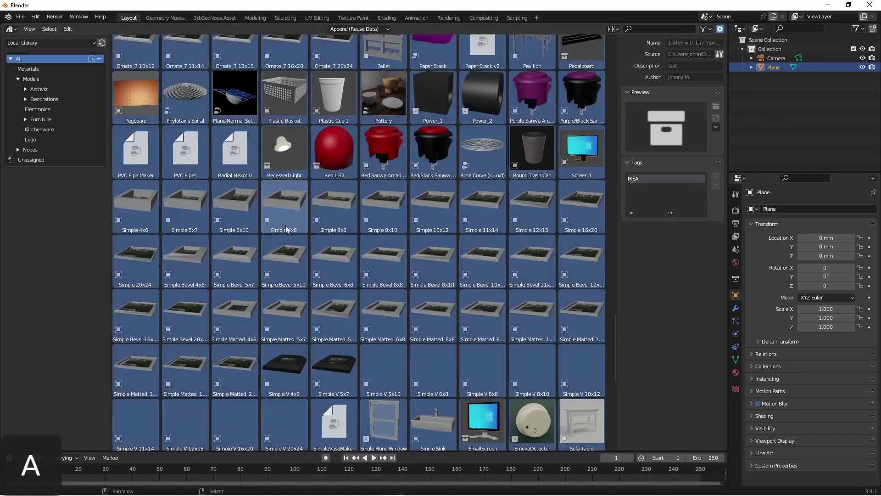
left_click(69, 30)
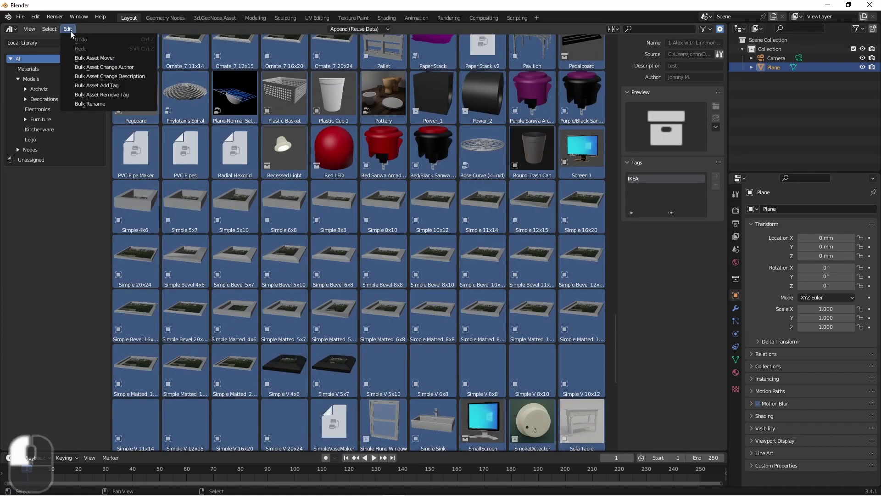
left_click(90, 68)
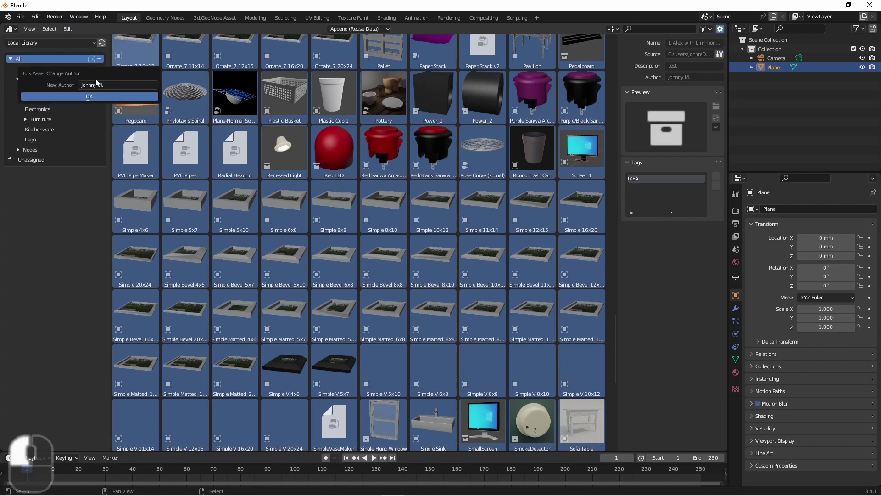